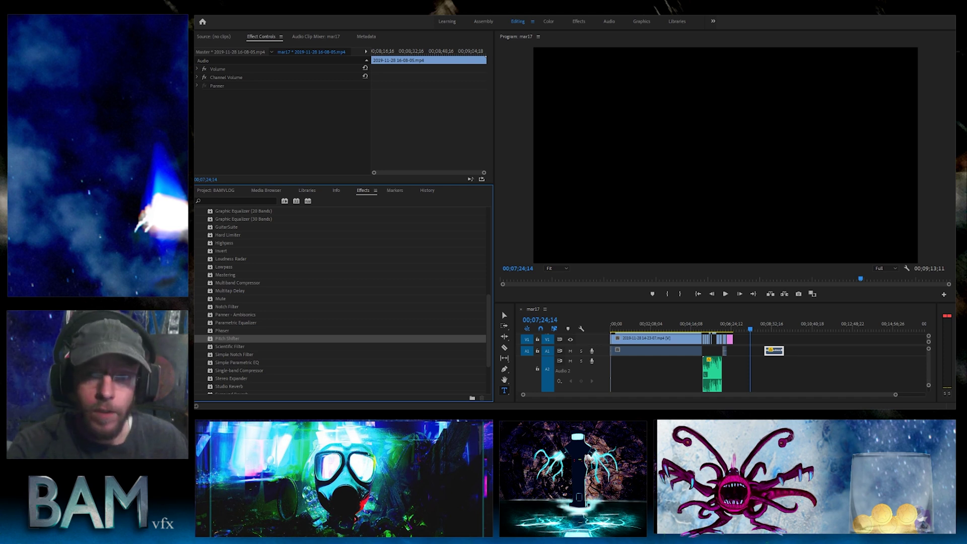
- Park the playhead on the voice clip, enlarge the timeline, and select the V2 and A1 clips
left_click(768, 329)
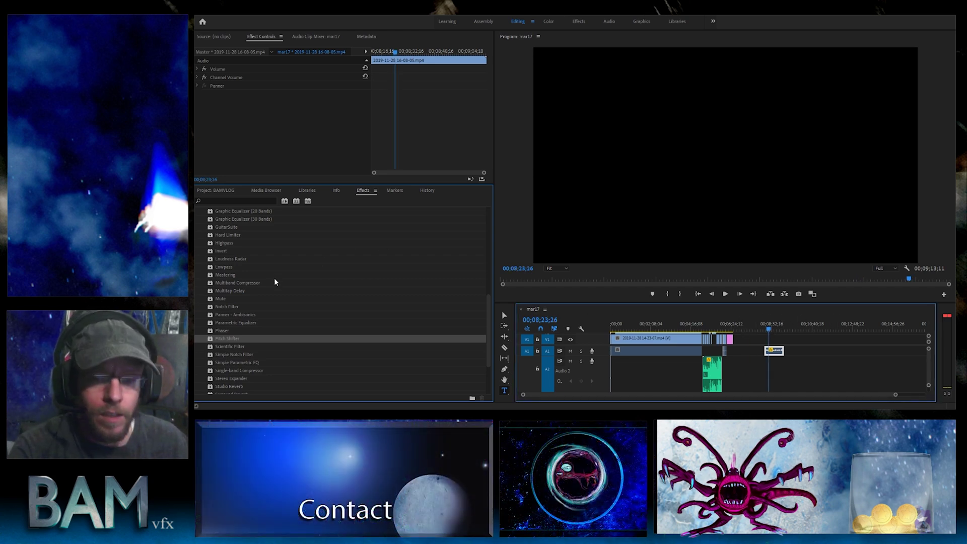
left_click_drag(675, 302, 694, 207)
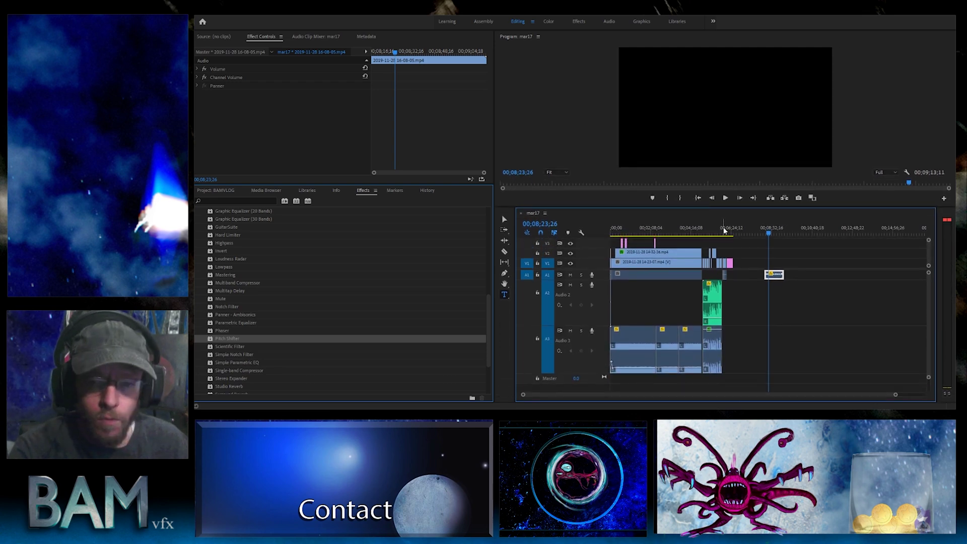
left_click(681, 257)
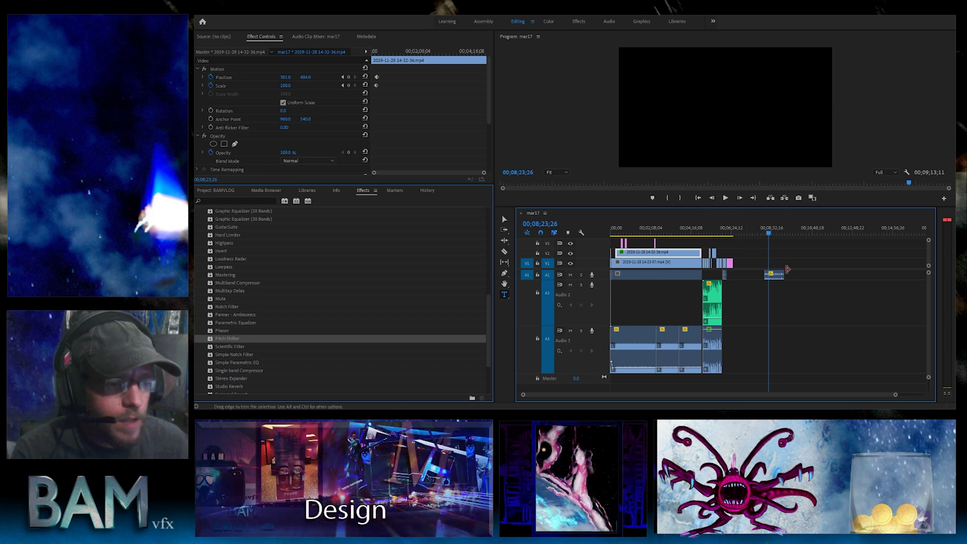
left_click(775, 274)
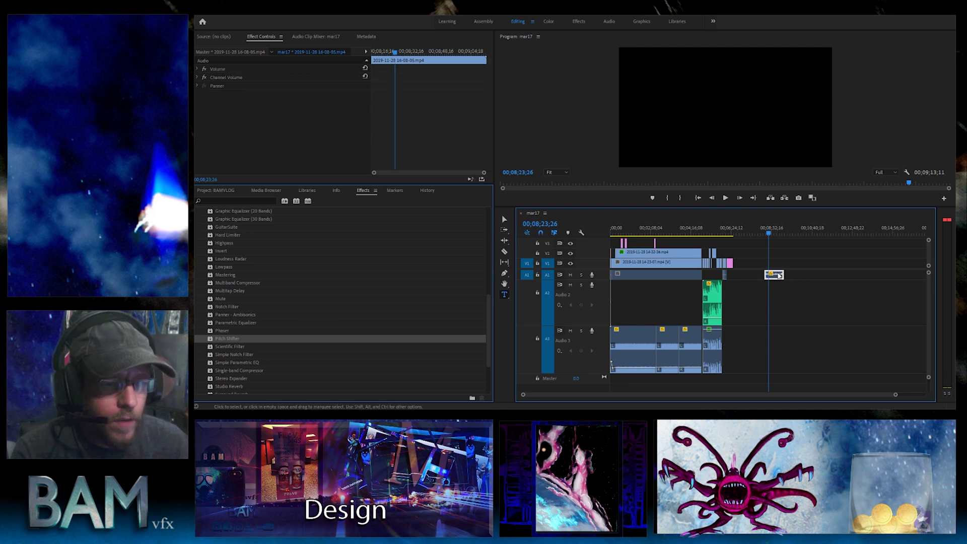
- Play and stop the voice clip preview, then shrink the timeline to enlarge the program monitor
left_click(725, 198)
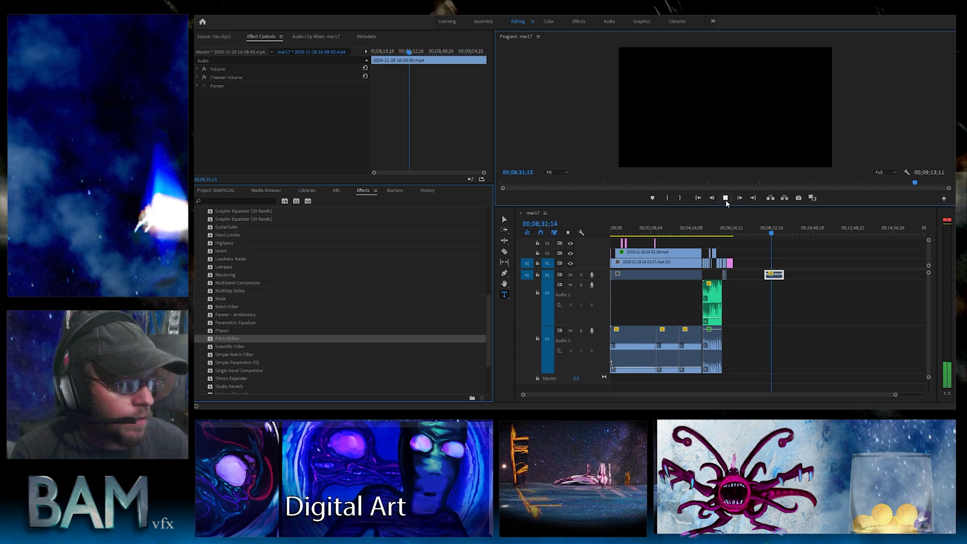
left_click(725, 198)
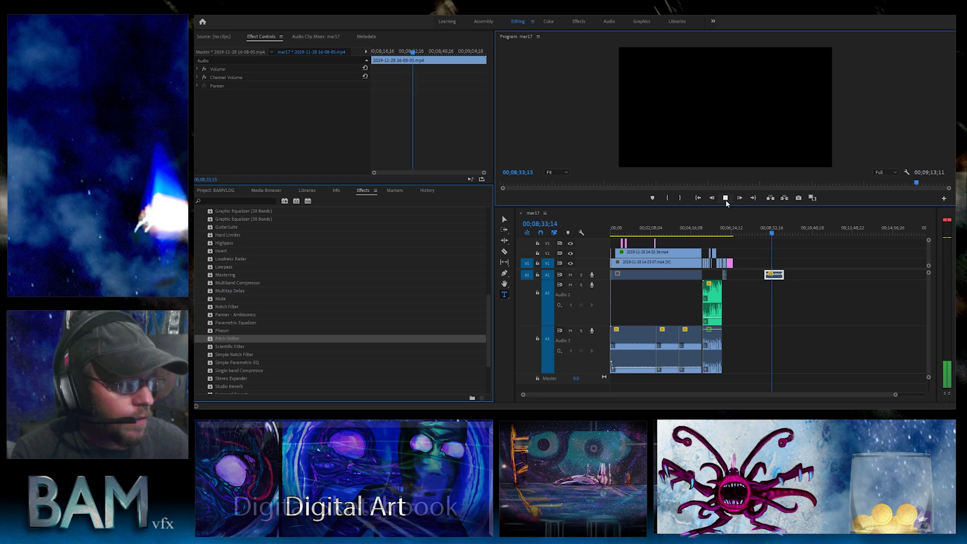
left_click_drag(723, 206, 725, 273)
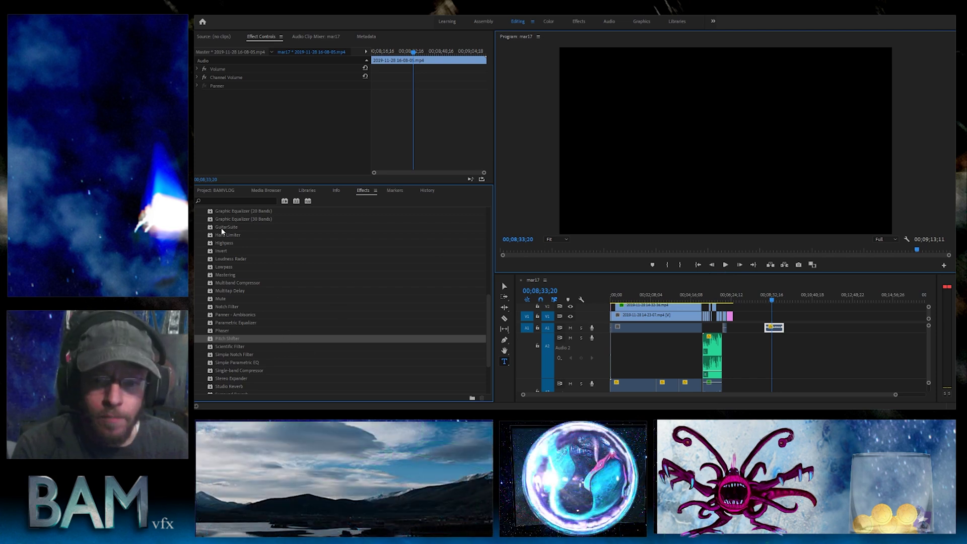
scroll(222, 227, "up", 5)
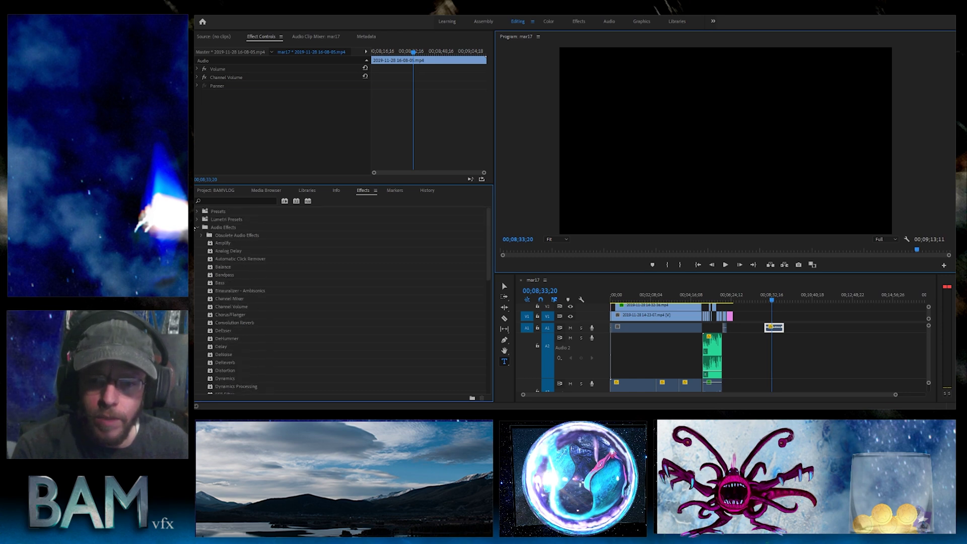
- Apply the Bass and Pitch Shifter audio effects to the voice clip
left_click(200, 228)
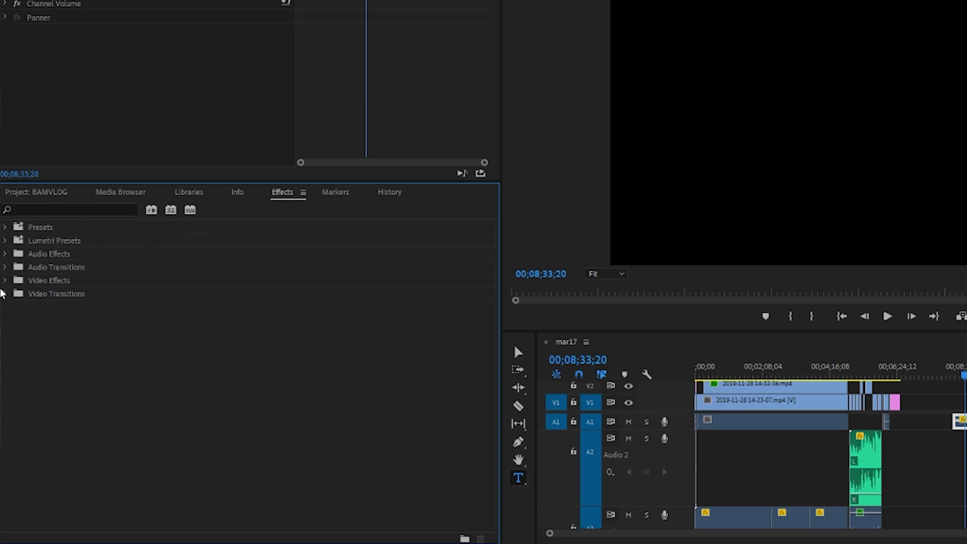
left_click(5, 254)
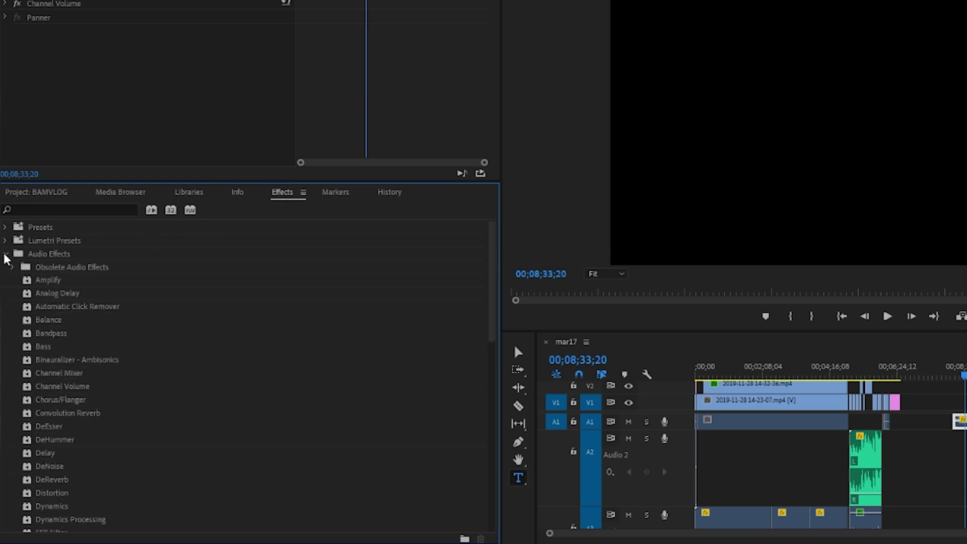
left_click(44, 347)
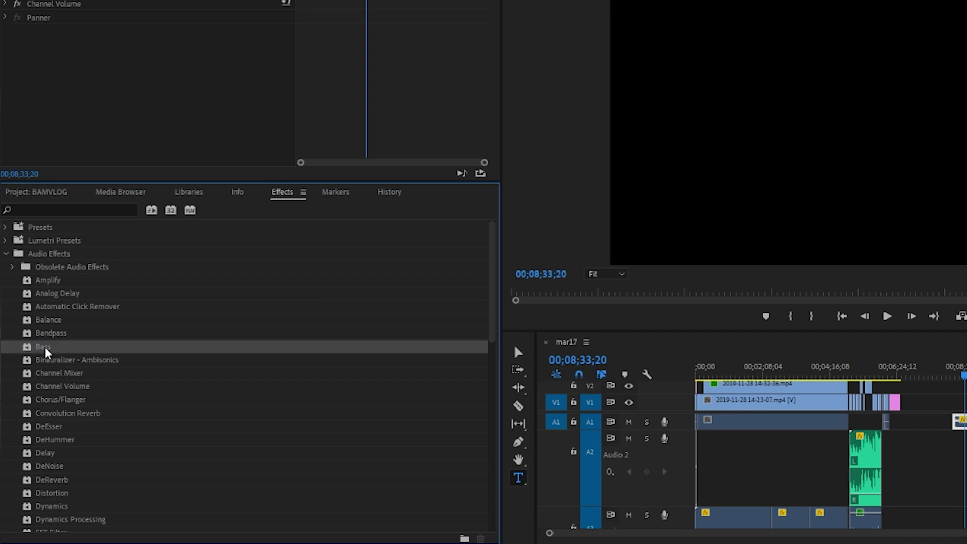
left_click_drag(142, 181, 196, 92)
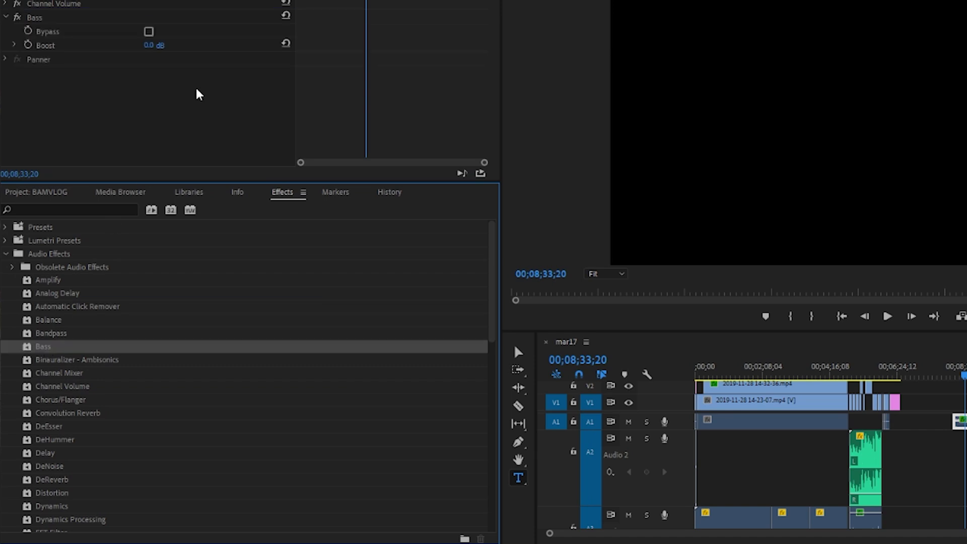
scroll(171, 415, "down", 2)
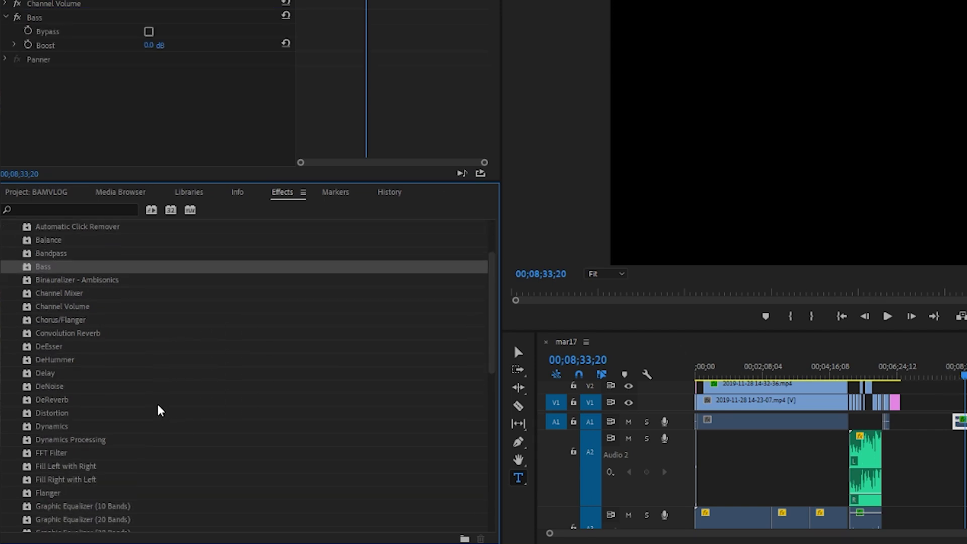
scroll(155, 405, "down", 2)
scroll(156, 398, "down", 4)
scroll(157, 393, "down", 2)
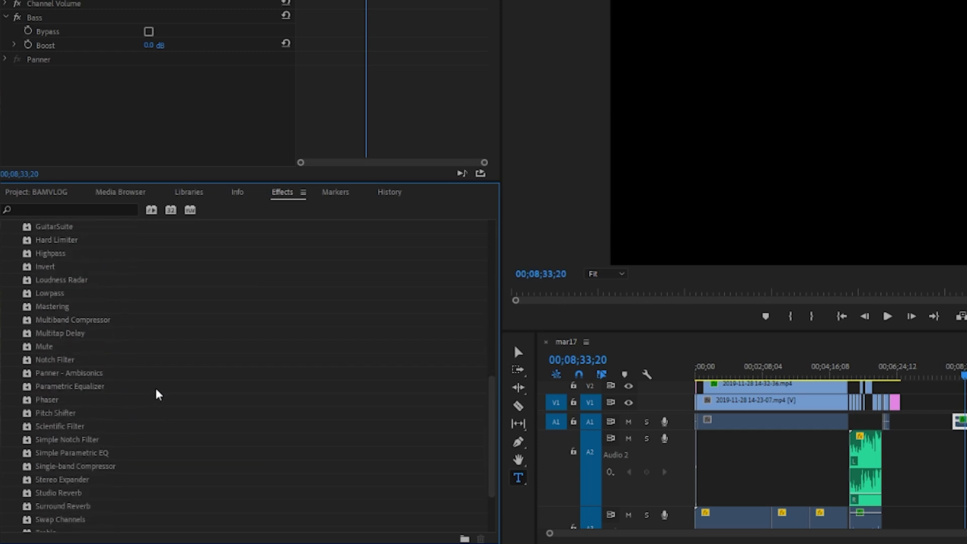
left_click(48, 414)
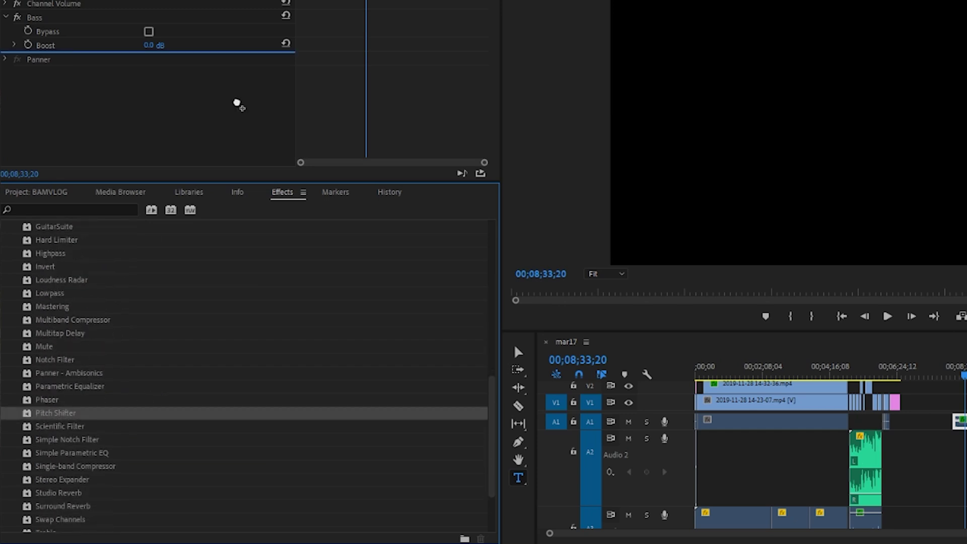
left_click_drag(59, 417, 237, 102)
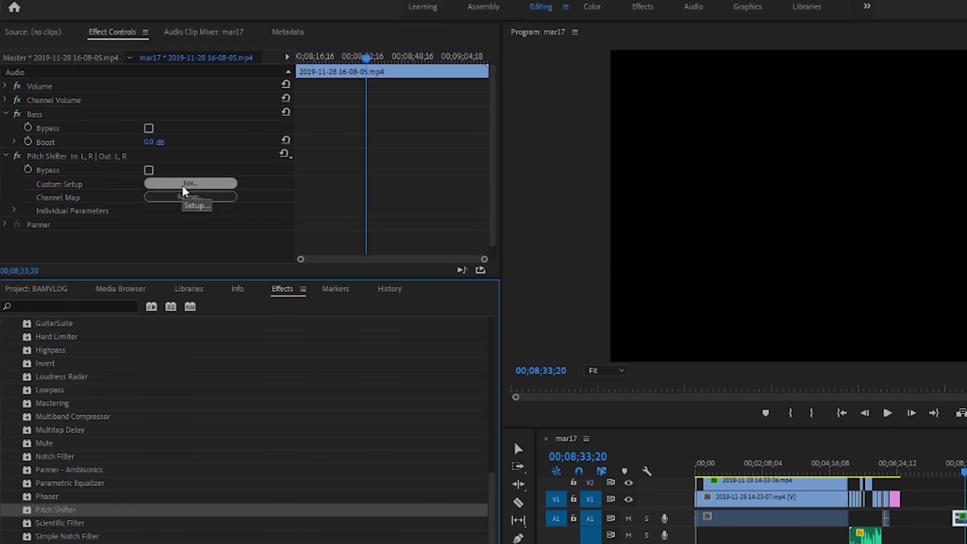
- Load the Angry Gerbil Pitch Shifter preset, drop it to -4 semitones, and audition it
left_click(184, 185)
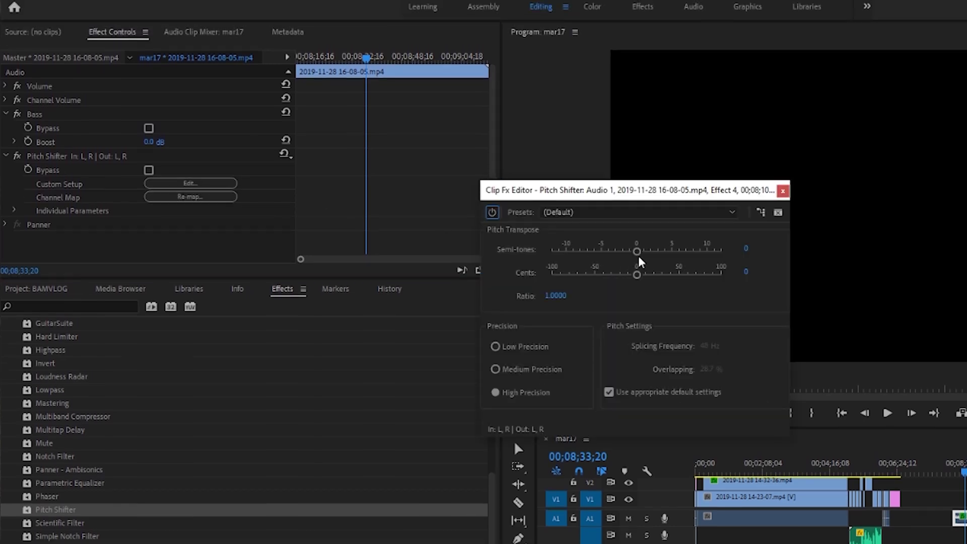
left_click(605, 212)
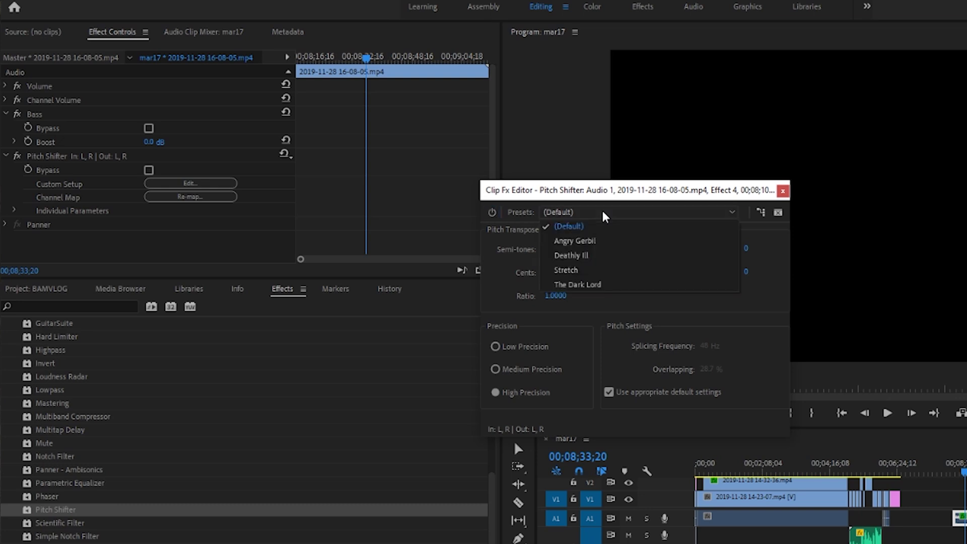
left_click(614, 242)
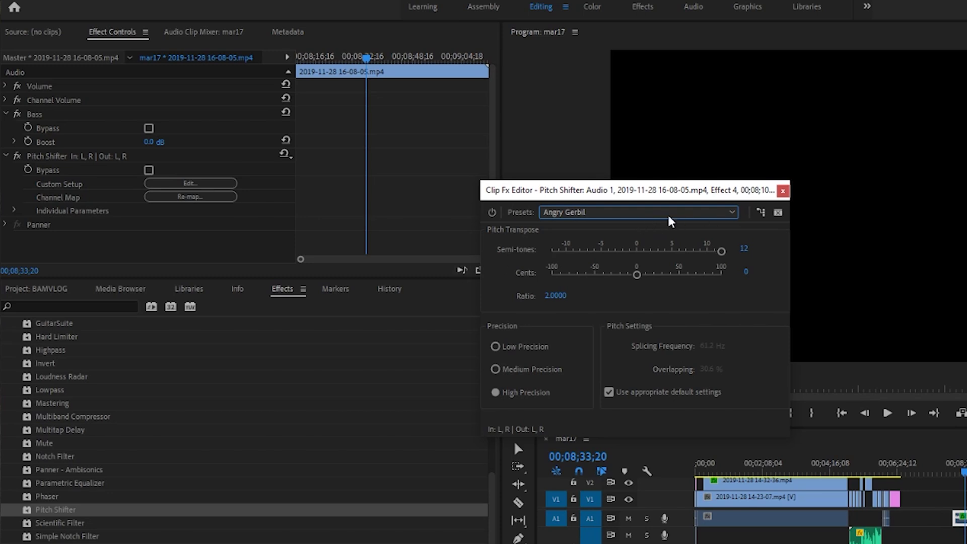
left_click(634, 215)
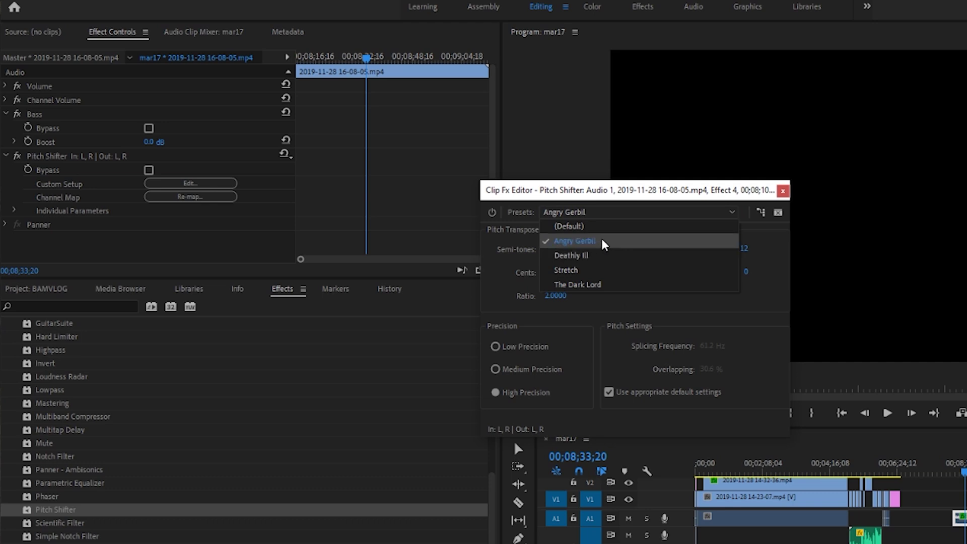
left_click(605, 242)
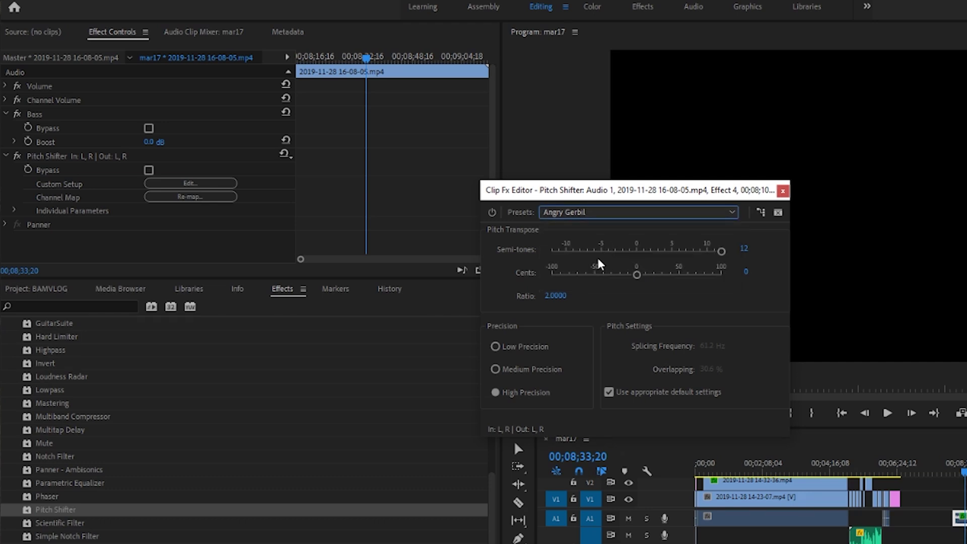
left_click_drag(722, 252, 611, 251)
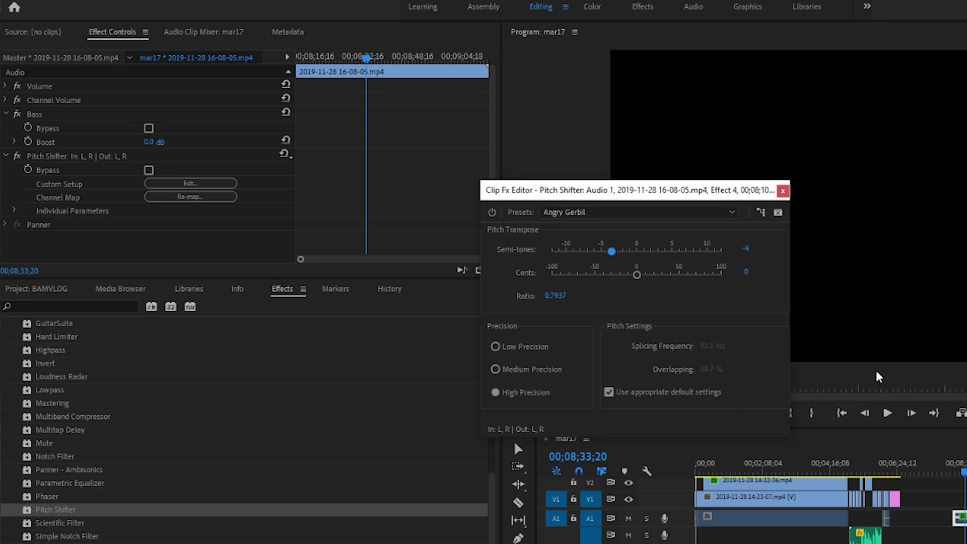
left_click(887, 414)
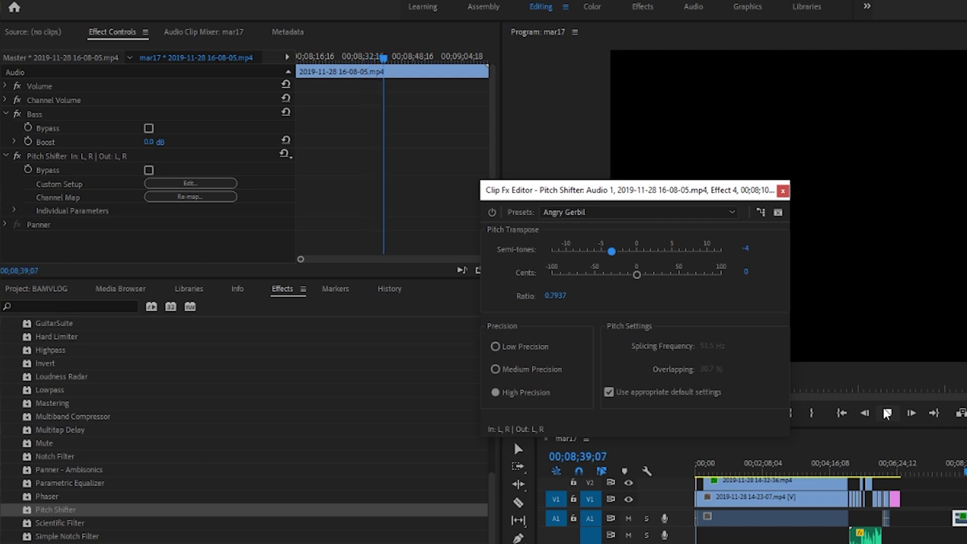
- Lower the pitch further to -6 semitones and audition the deeper voice
left_click(887, 413)
left_click_drag(610, 253, 595, 252)
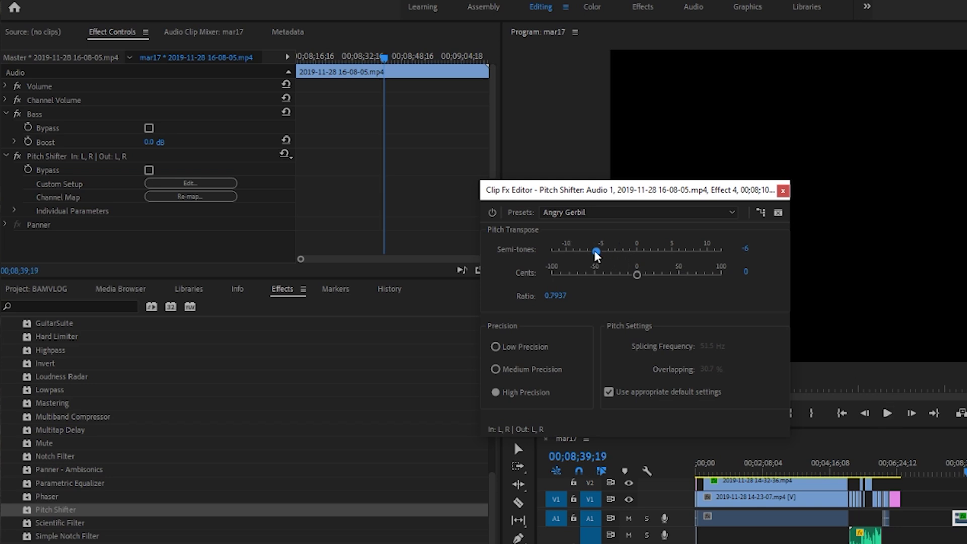
key("space")
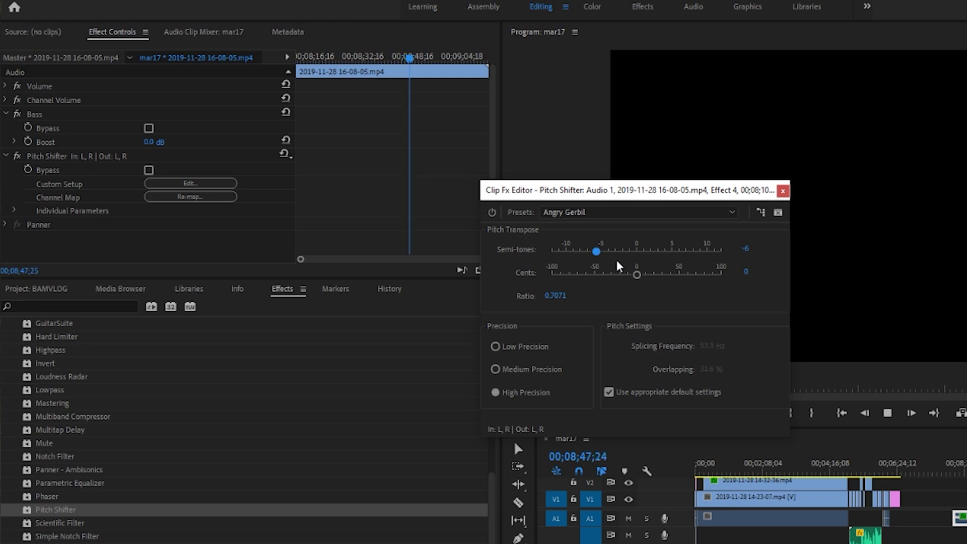
key("b")
- Boost the Bass to 9.0 dB, preview it, and close the pitch shifter editor
left_click(148, 144)
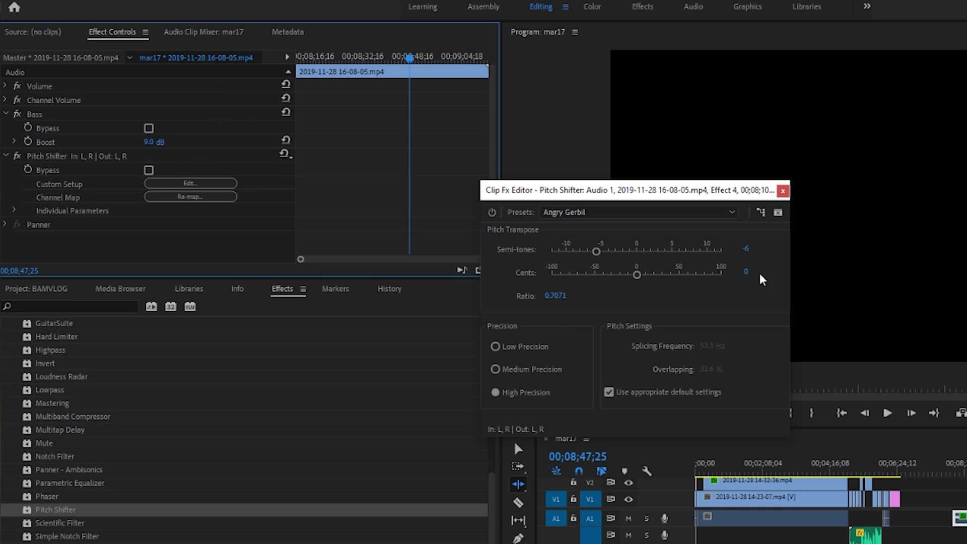
key("space")
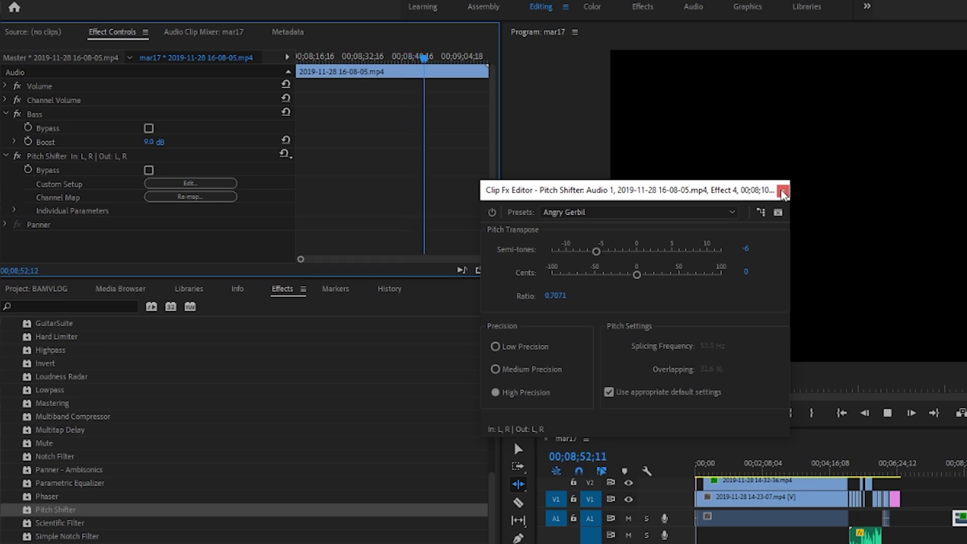
left_click(783, 190)
left_click(856, 467)
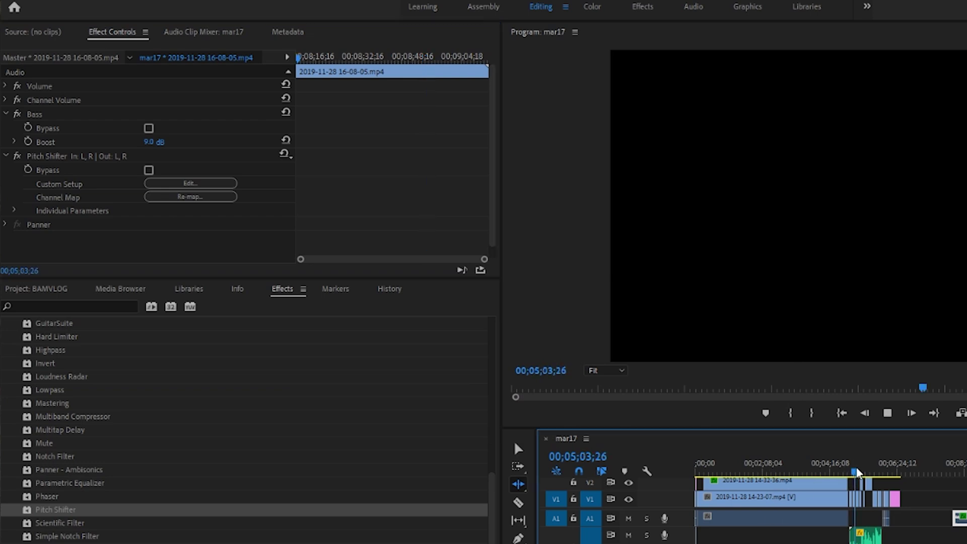
- Play the demon voice from about 00;05;03;26, stopping at 00;05;21;12
left_click(888, 412)
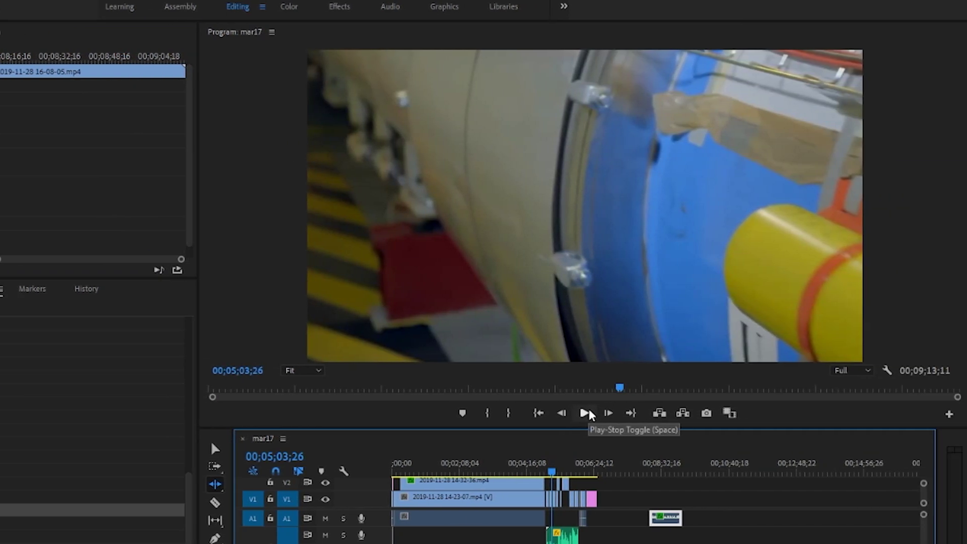
left_click(822, 414)
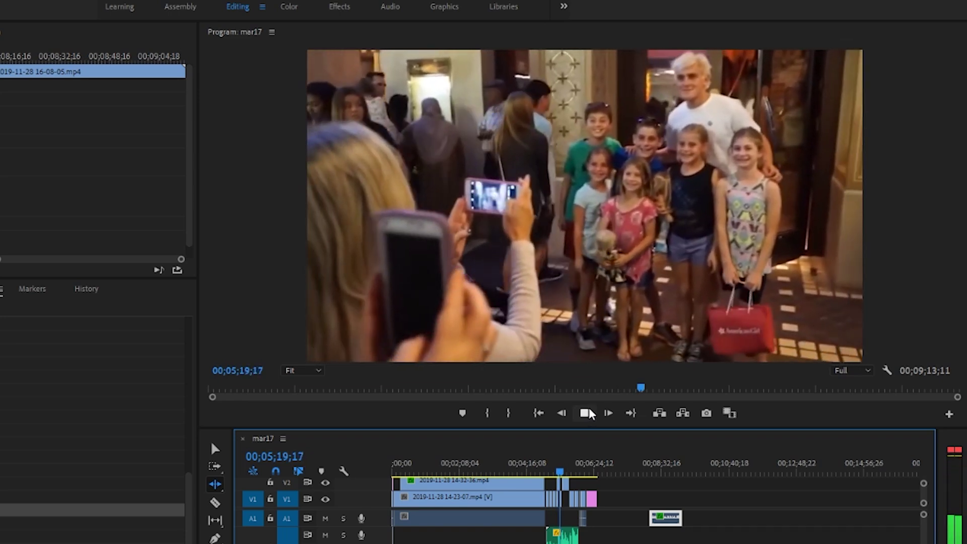
left_click(587, 412)
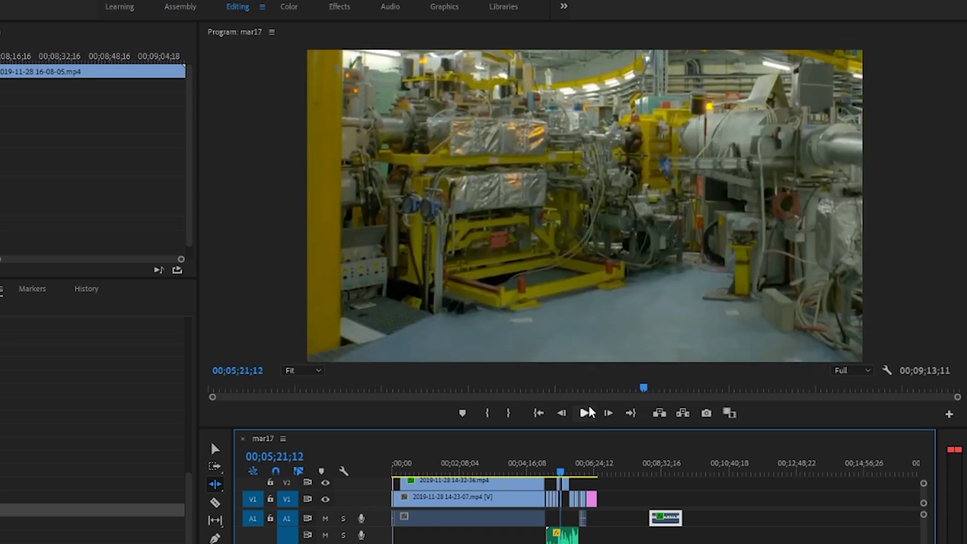